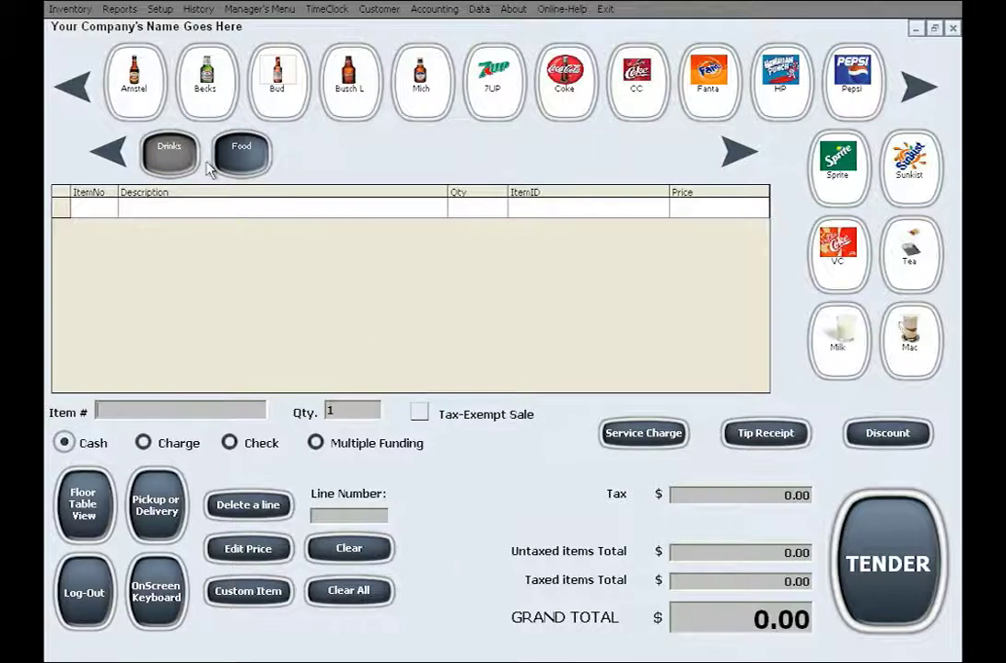
# - Open the Coupon Designer from the Inventory menu
pyautogui.click(70, 9)
pyautogui.click(155, 89)
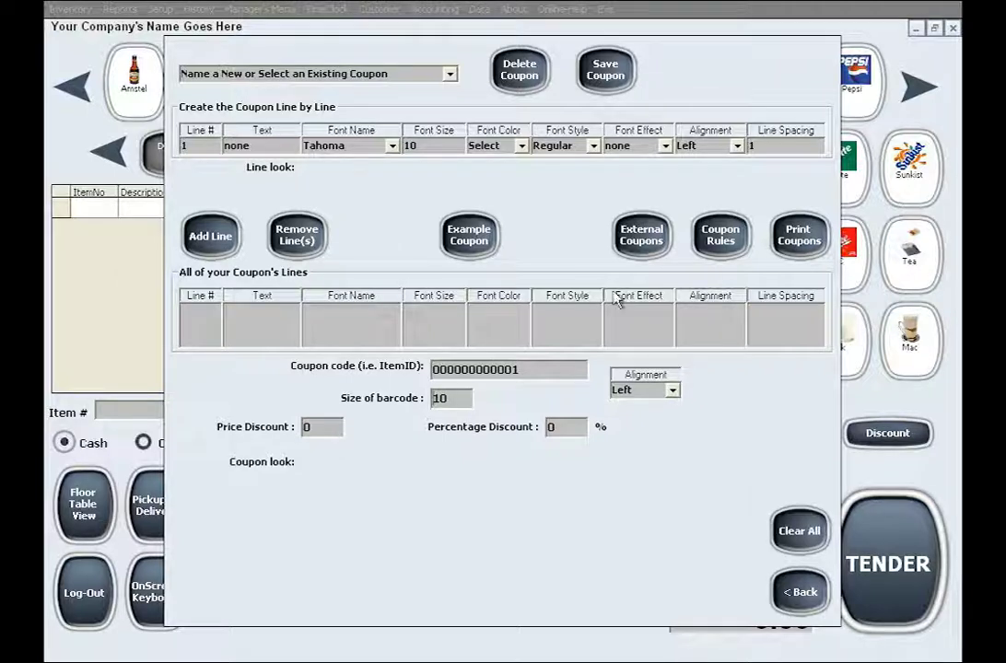
pyautogui.click(448, 79)
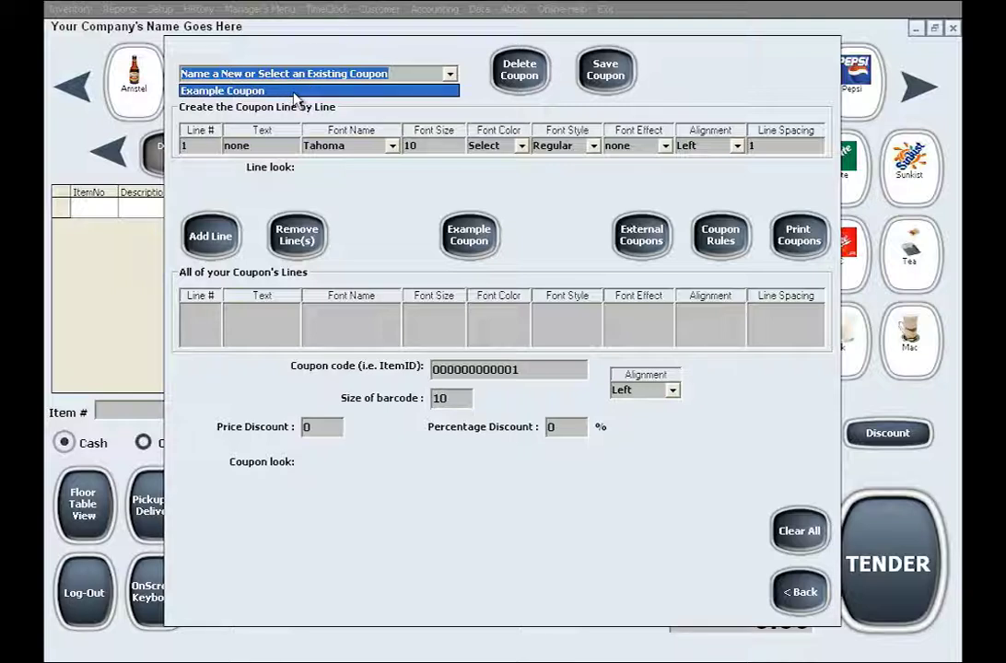
pyautogui.click(311, 53)
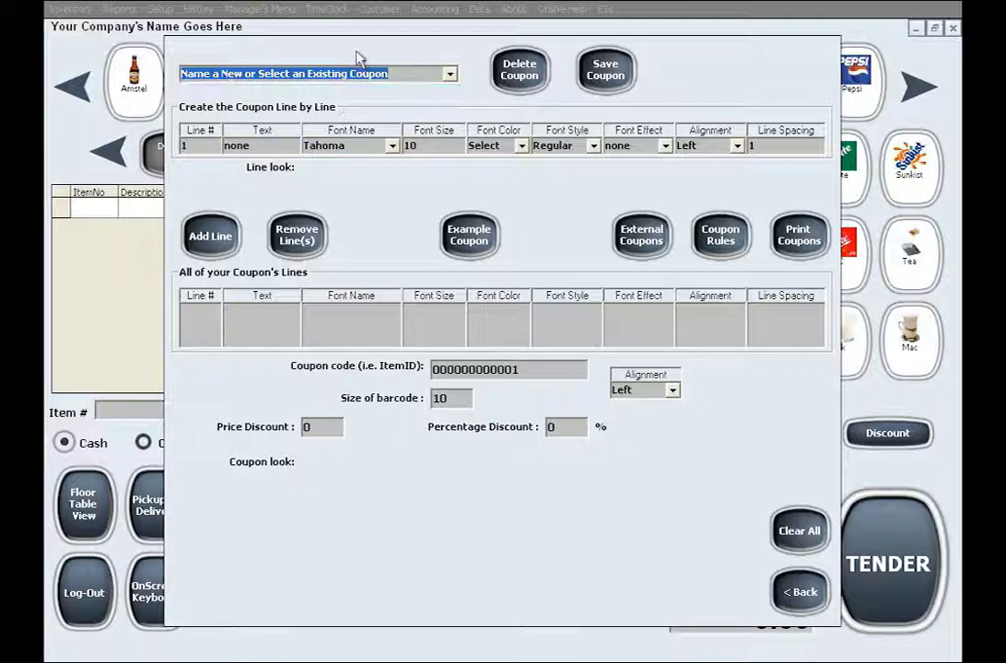
pyautogui.click(496, 253)
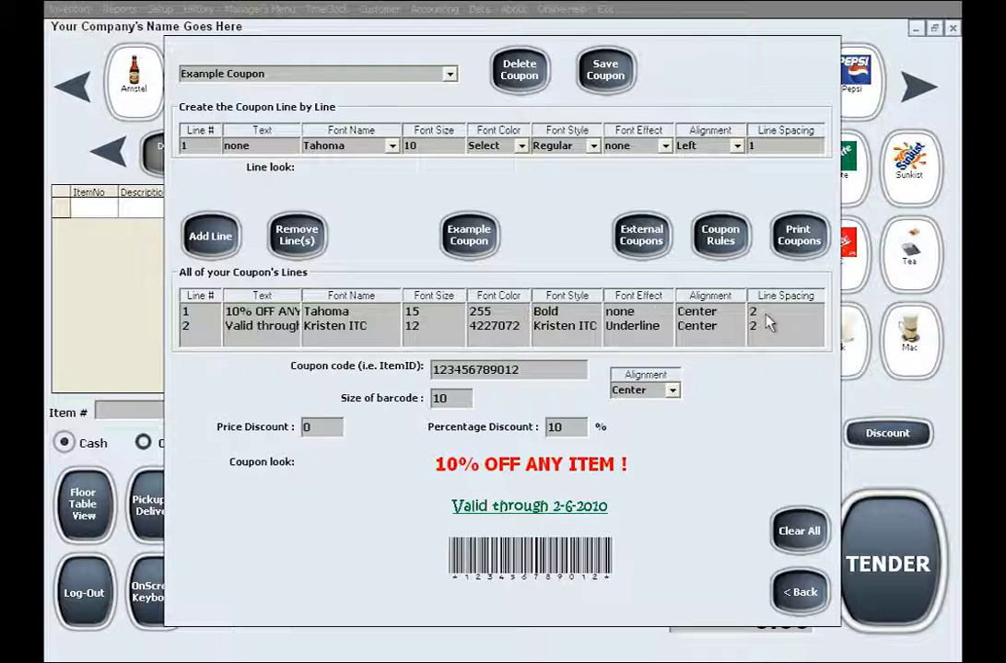
pyautogui.click(207, 314)
pyautogui.click(204, 326)
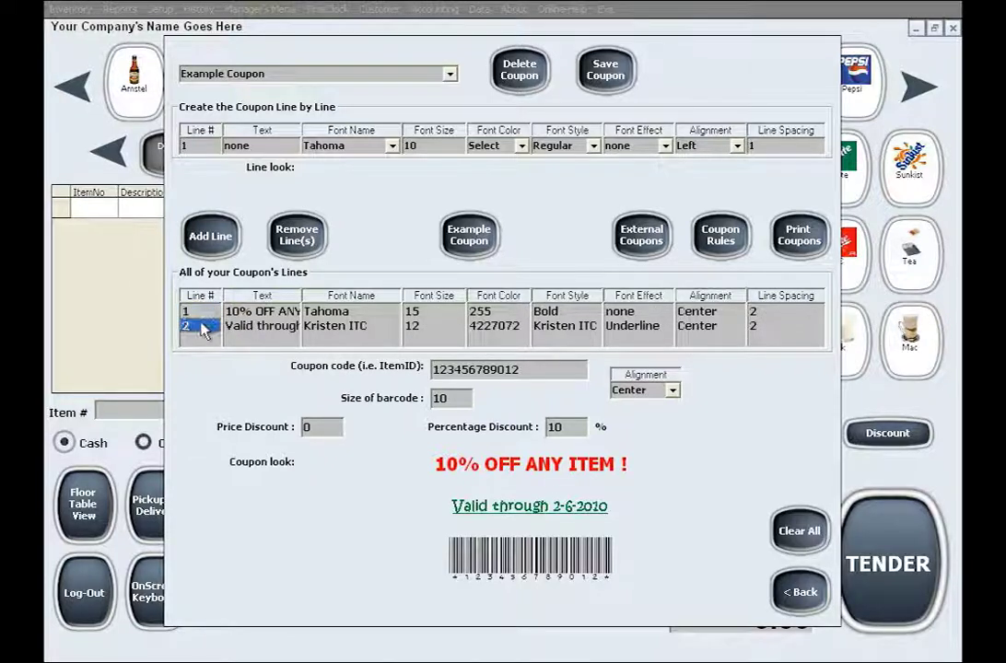
pyautogui.click(263, 312)
pyautogui.moveTo(267, 325); pyautogui.dragTo(756, 328)
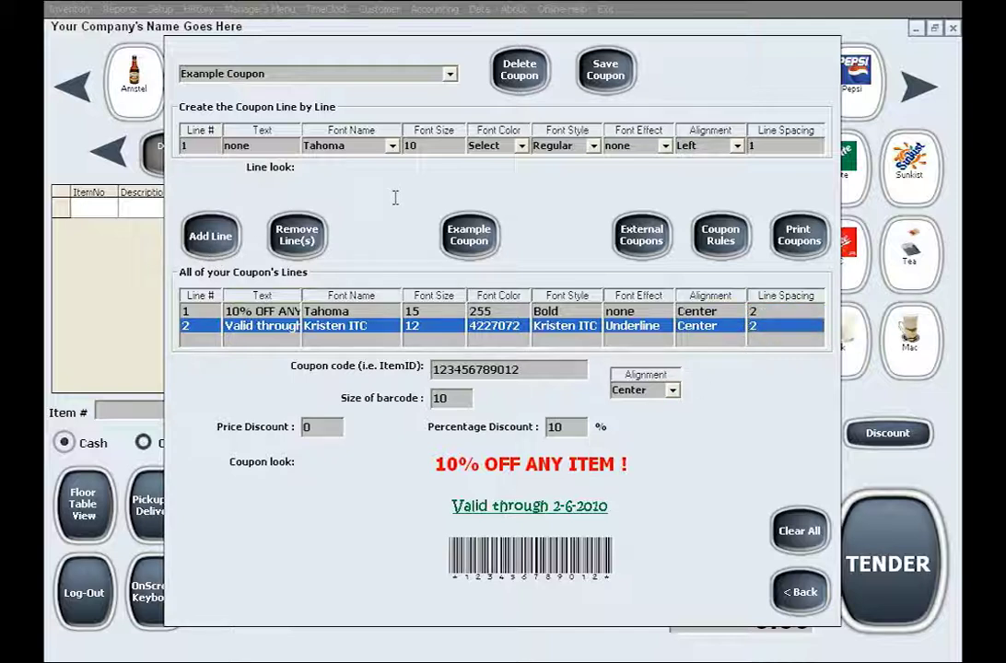
# - Clear the form, name the coupon 'New Coupon' and enter line 1 text 'Line1'
pyautogui.click(794, 532)
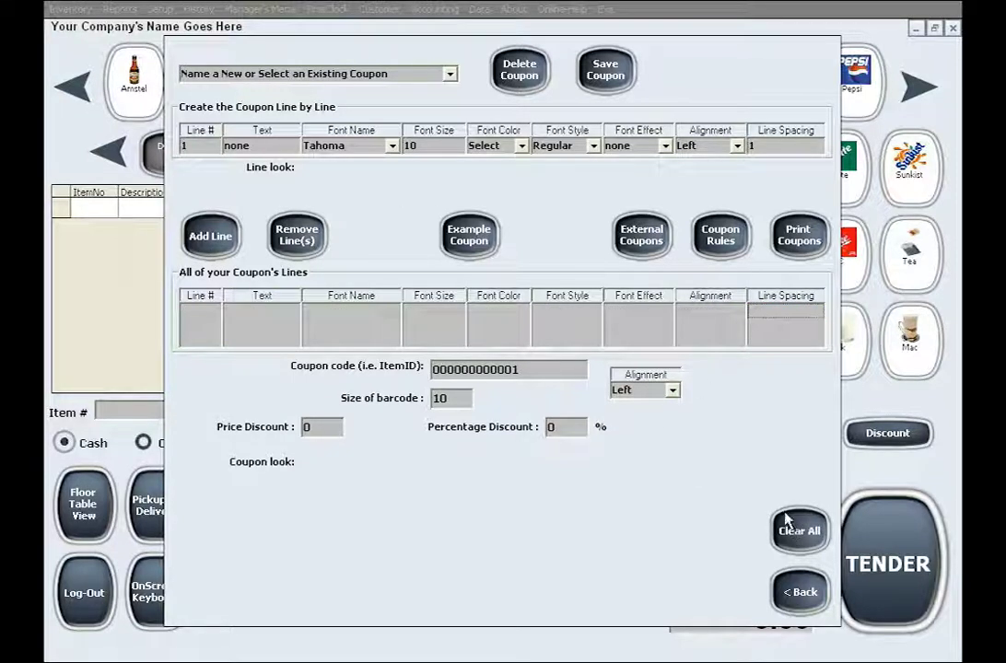
pyautogui.click(420, 73)
pyautogui.write('New Coupon')
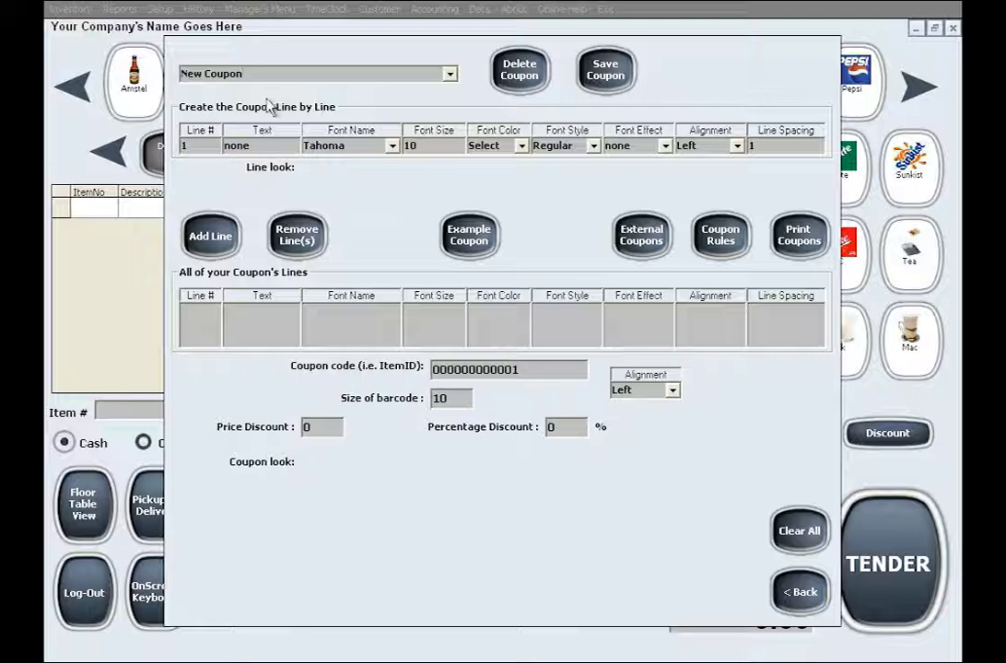
pyautogui.click(185, 146)
pyautogui.press('Tab')
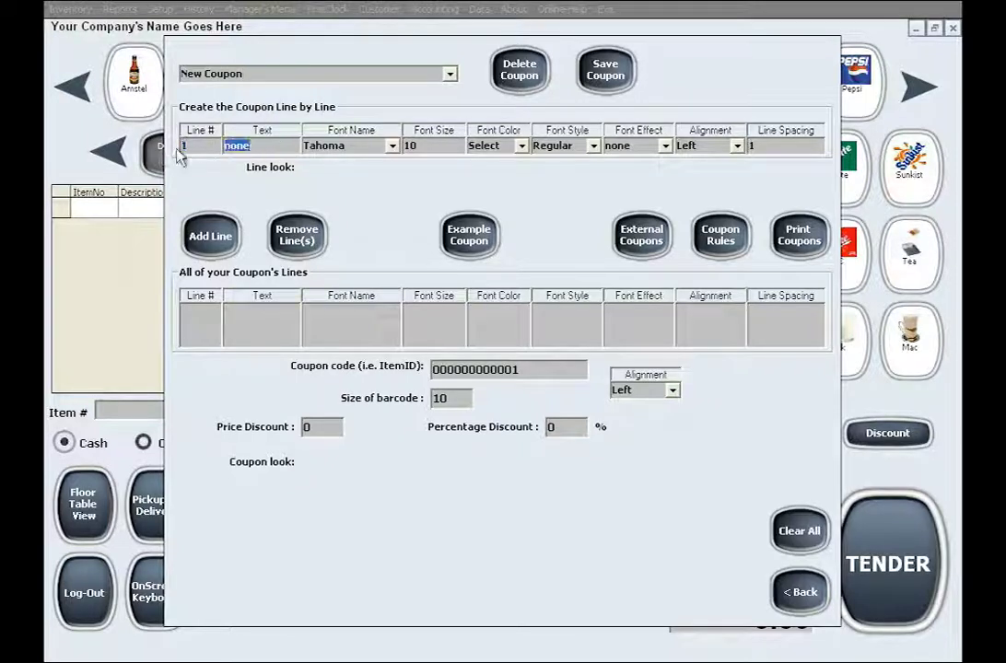
pyautogui.write('Line1')
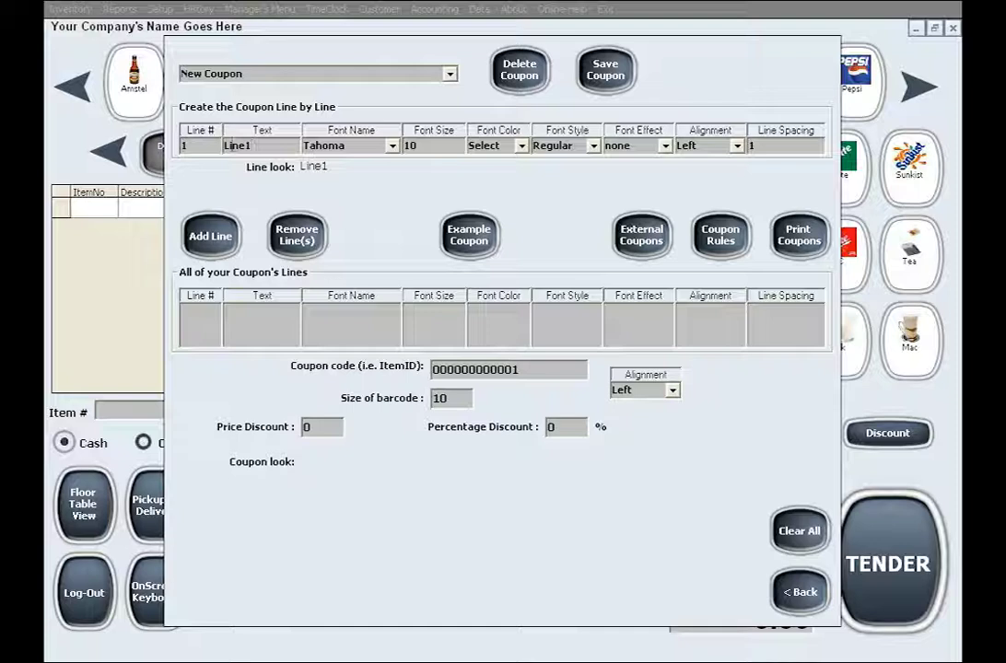
# - Give line 1 blue 15-pt Times New Roman text
pyautogui.click(392, 146)
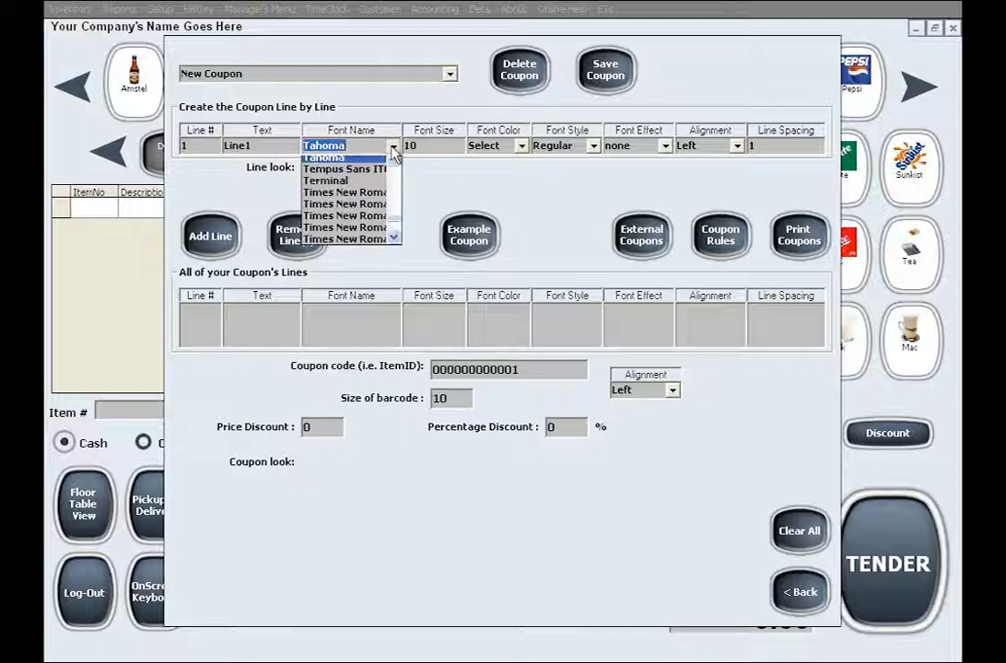
pyautogui.click(355, 197)
pyautogui.press('Tab')
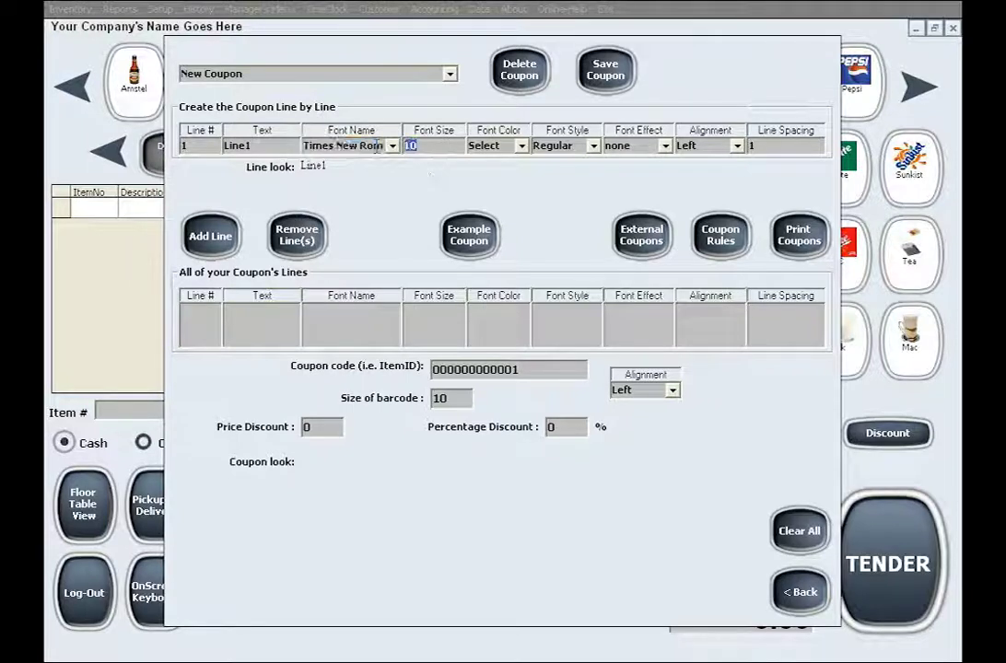
pyautogui.write('15')
pyautogui.click(522, 148)
pyautogui.click(276, 154)
pyautogui.click(205, 314)
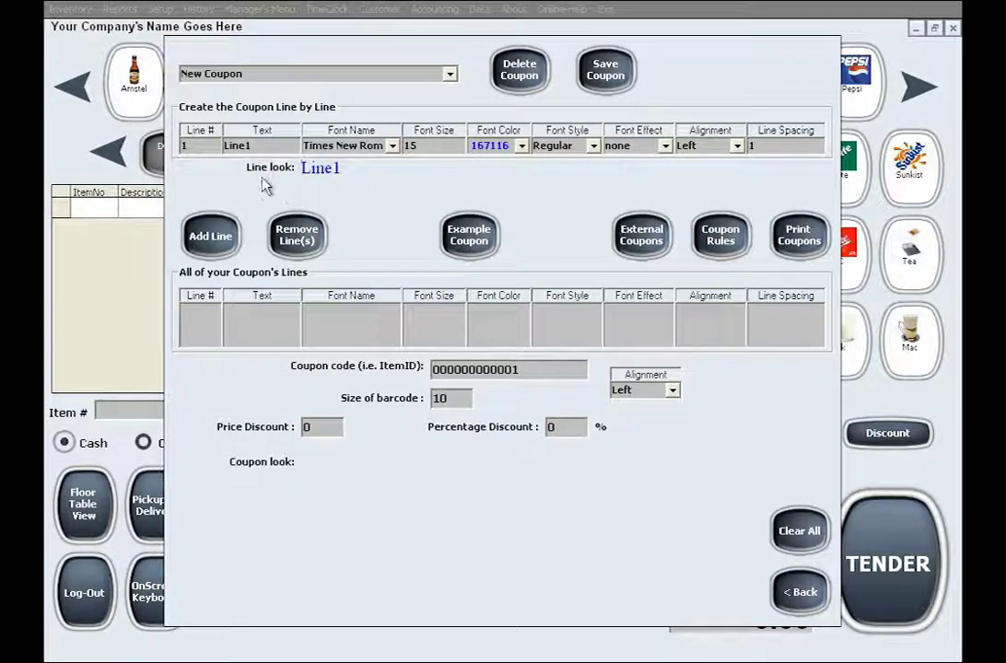
# - Make line 1 bold, underlined and centred
pyautogui.click(595, 146)
pyautogui.click(590, 158)
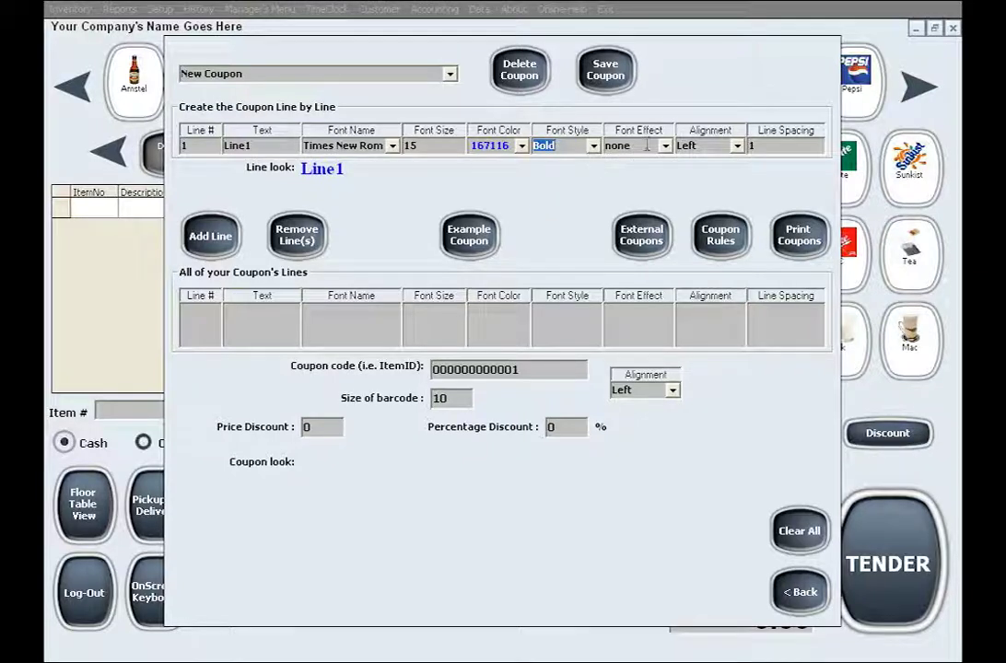
pyautogui.click(665, 146)
pyautogui.click(649, 187)
pyautogui.click(737, 146)
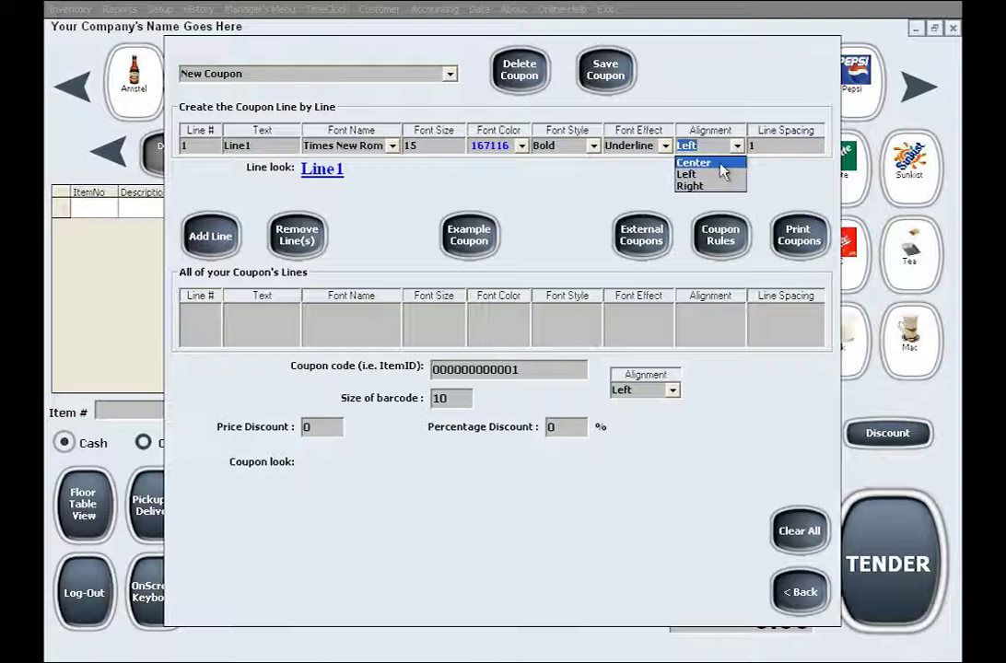
pyautogui.click(719, 163)
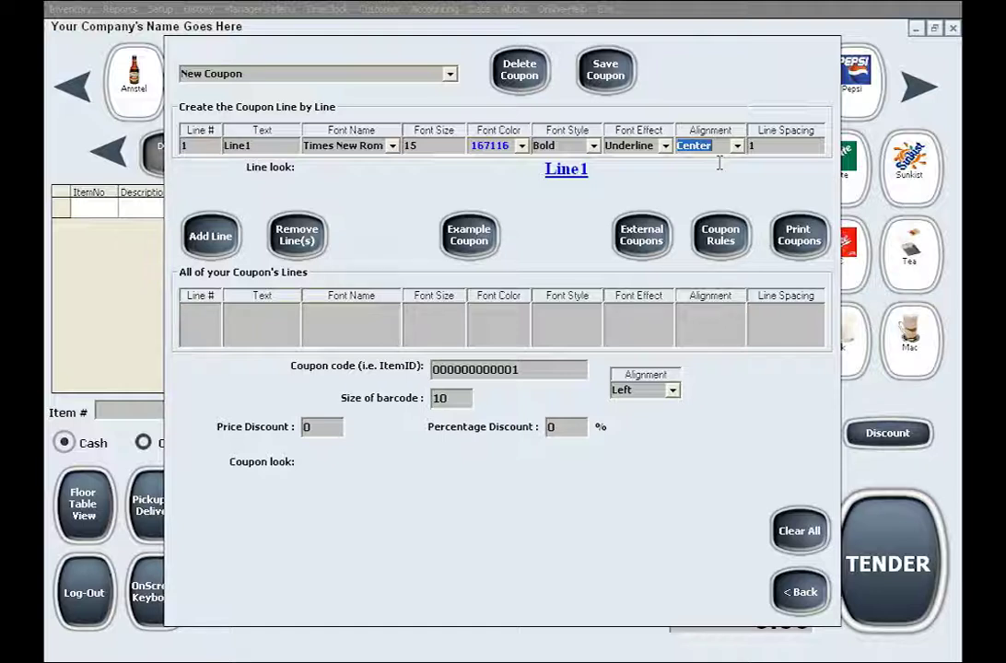
# - Add Line1 to the coupon's list of lines
pyautogui.click(214, 238)
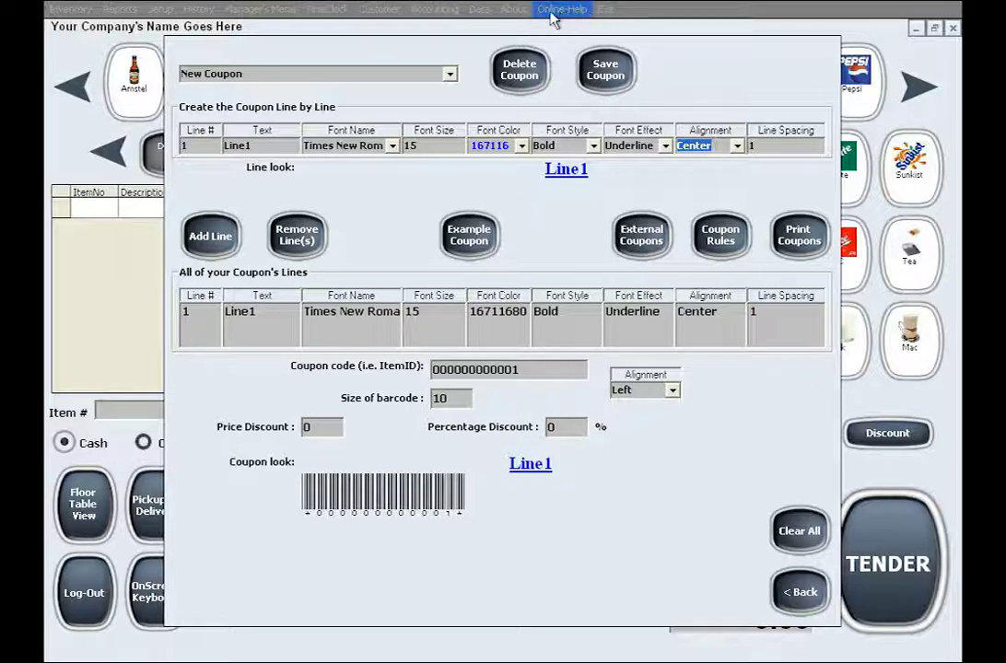
# - Open the online help and view the 'HOW TO GENERATE BARCODES WITH MY PC?' article
pyautogui.click(569, 11)
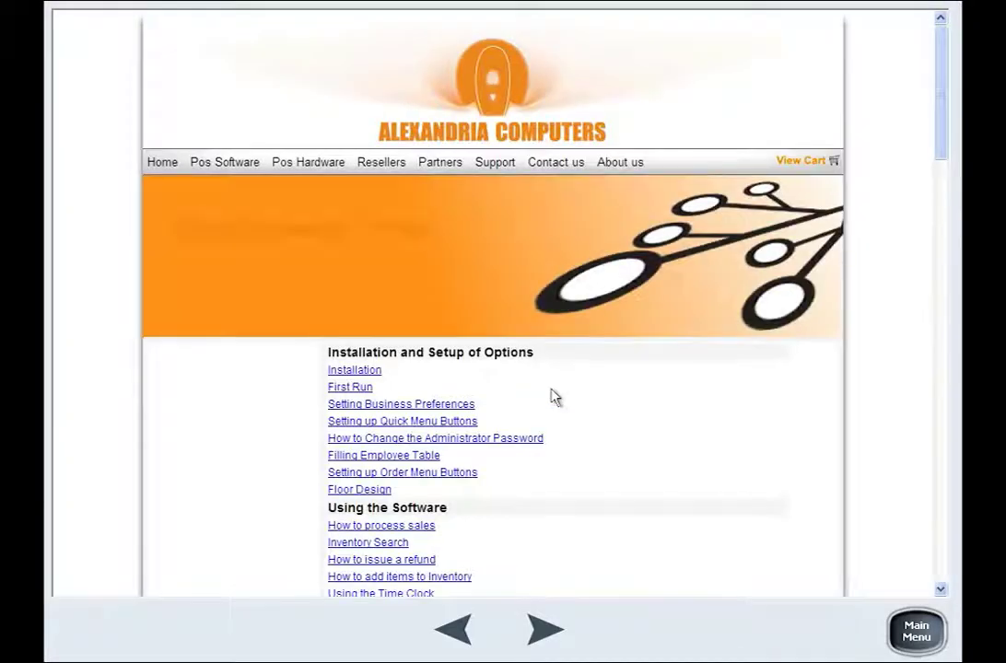
pyautogui.moveTo(942, 108); pyautogui.dragTo(940, 202)
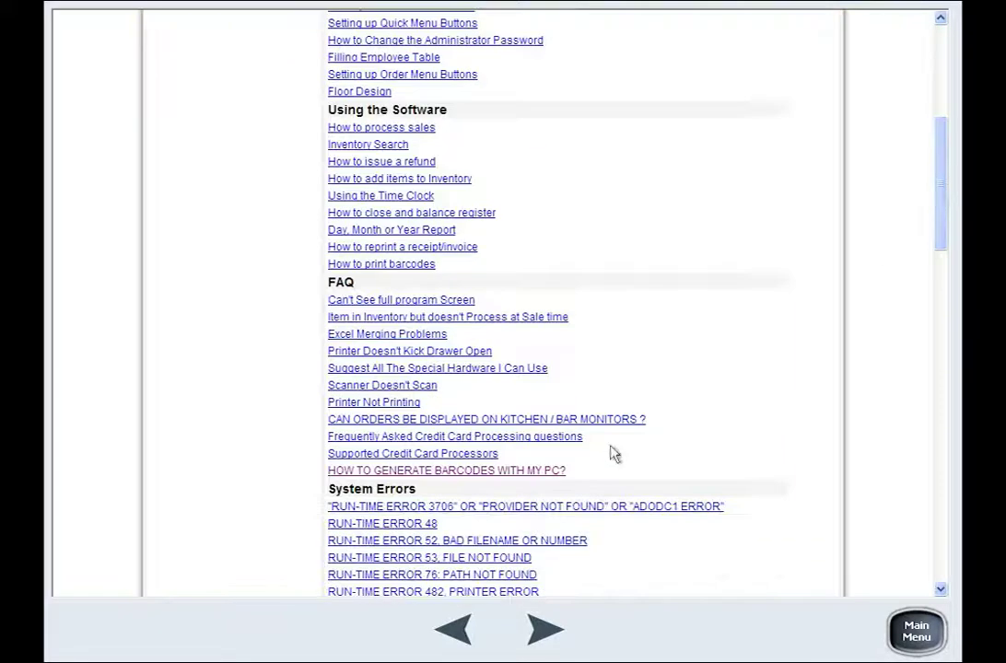
pyautogui.click(447, 473)
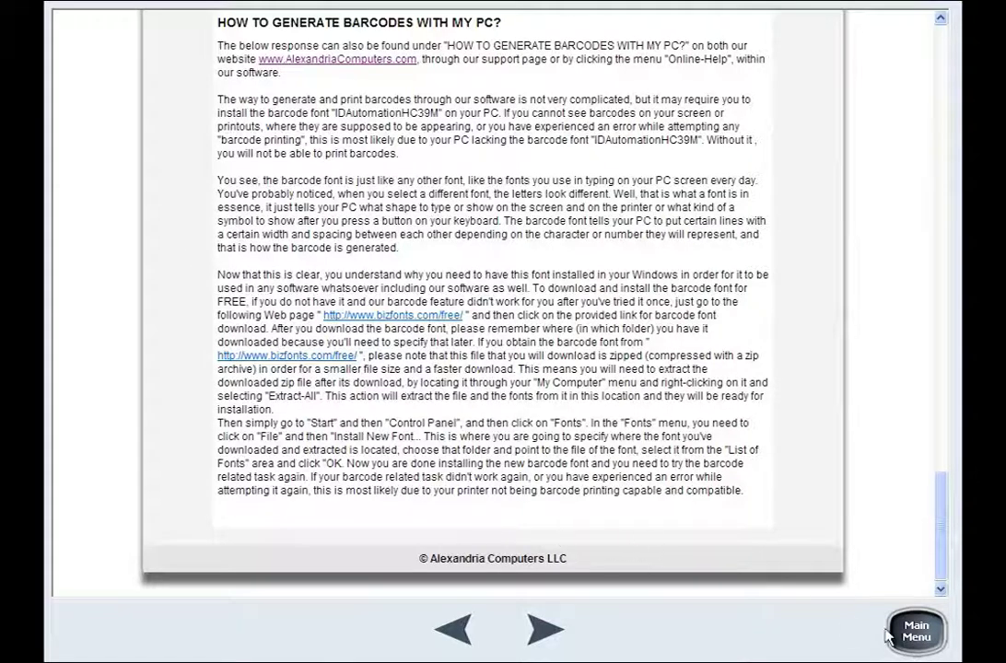
# - Close the help and reopen the Coupon Designer from the Inventory menu
pyautogui.click(915, 631)
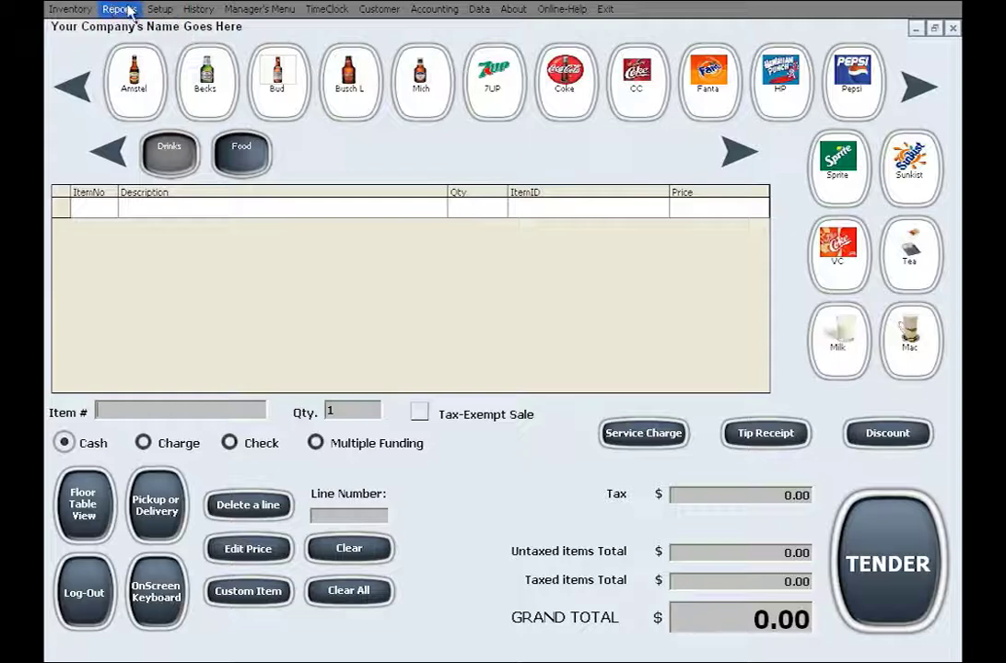
pyautogui.click(70, 10)
pyautogui.click(97, 89)
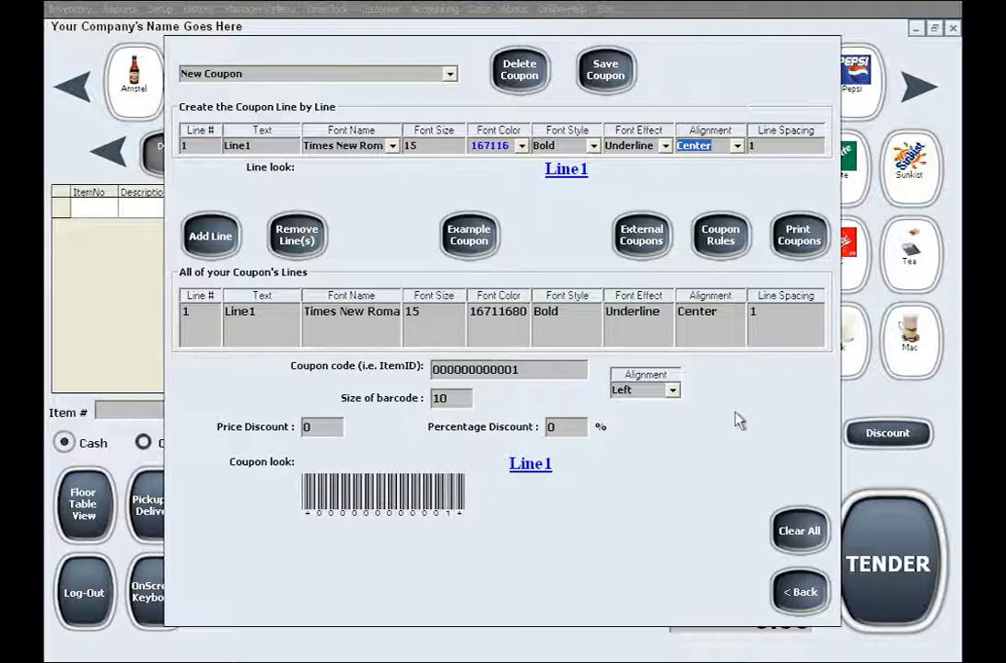
# - Set the line number to 2 and the line text to 'Line2'
pyautogui.click(182, 146)
pyautogui.write('2')
pyautogui.click(266, 145)
pyautogui.press('BackSpace')
pyautogui.write('2')
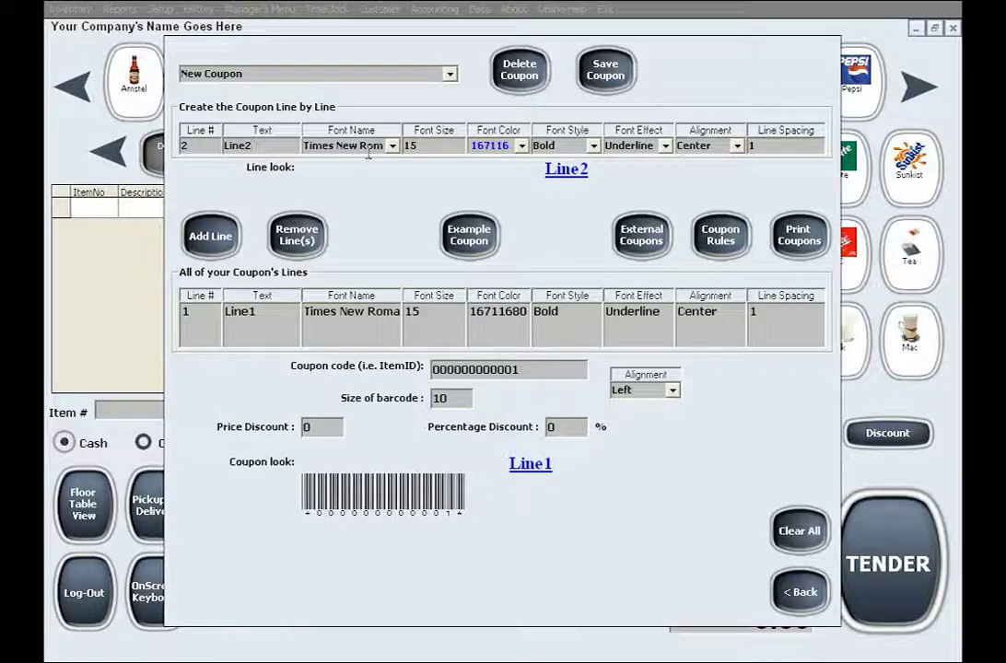
# - Set Line2's font to 18-pt Vivaldi
pyautogui.click(392, 146)
pyautogui.click(315, 212)
pyautogui.click(391, 146)
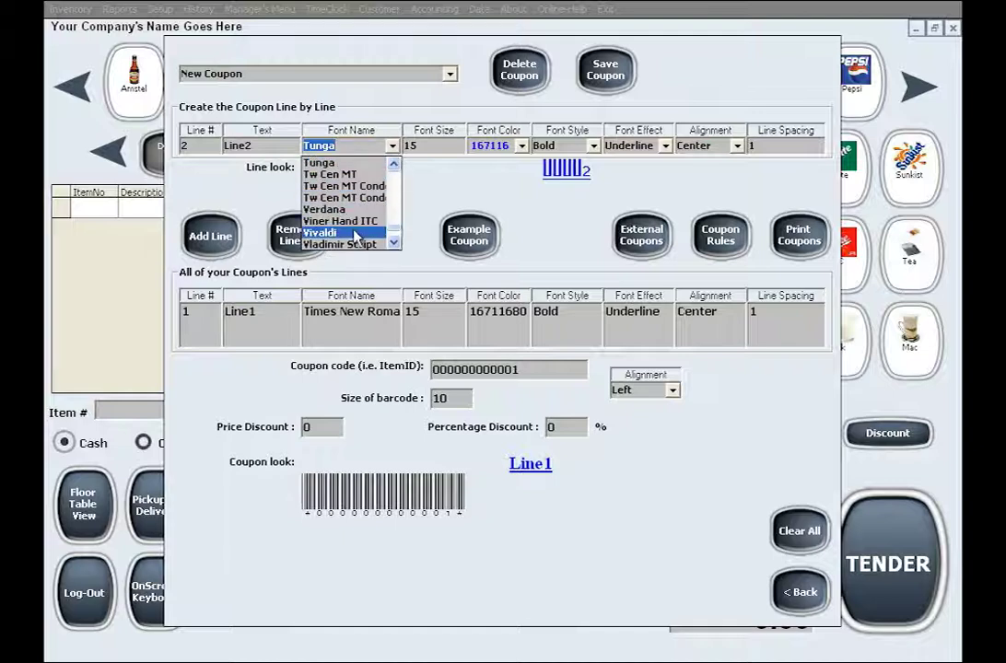
pyautogui.click(357, 236)
pyautogui.press('Tab')
pyautogui.write('18')
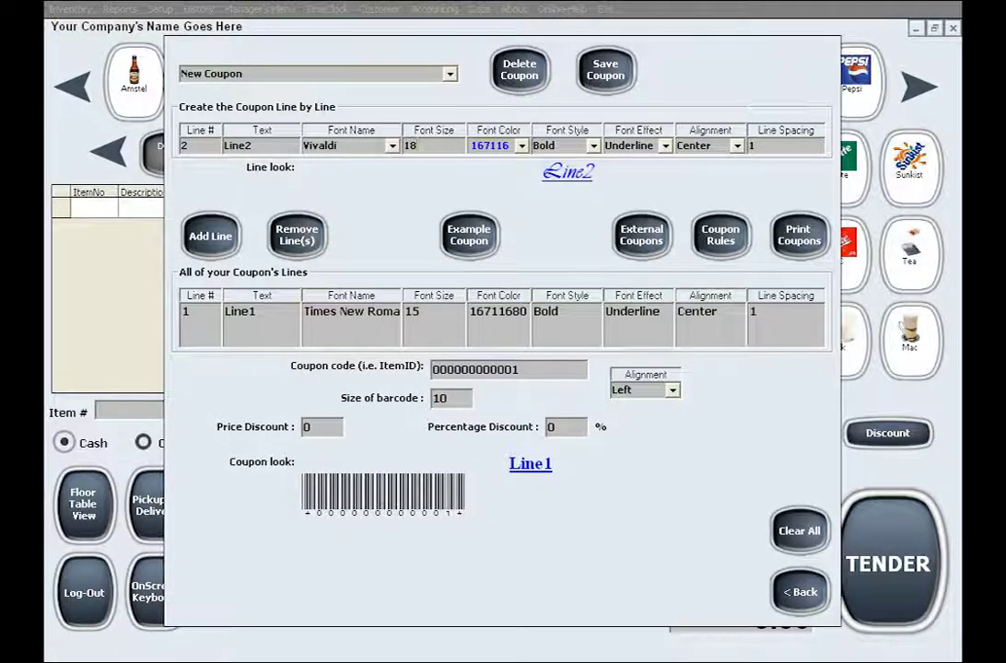
# - Make Line2 red, regular style, with no underline
pyautogui.click(521, 145)
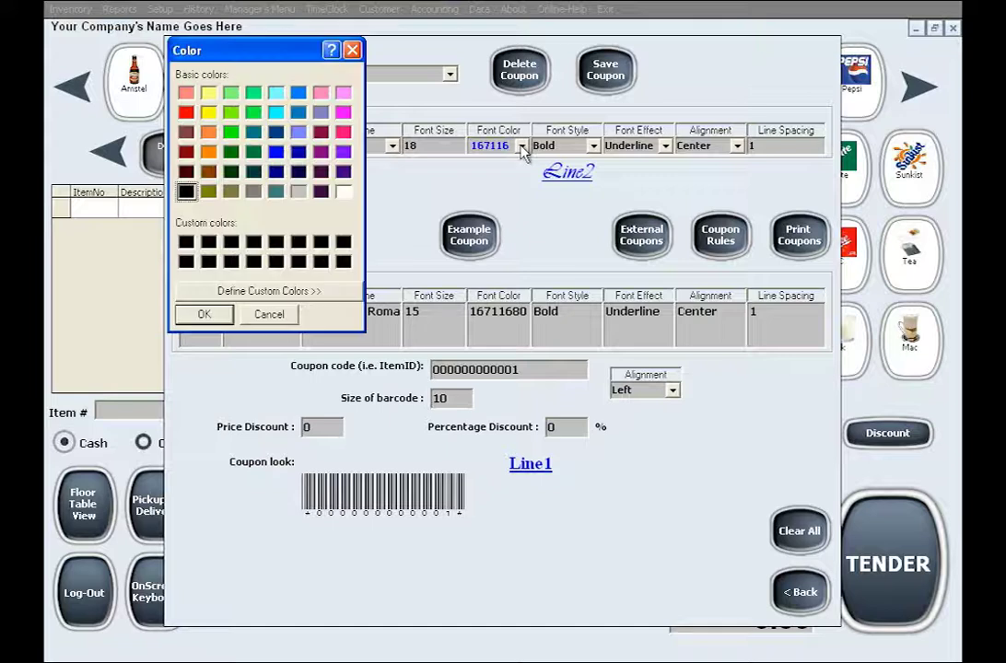
pyautogui.click(188, 112)
pyautogui.click(204, 314)
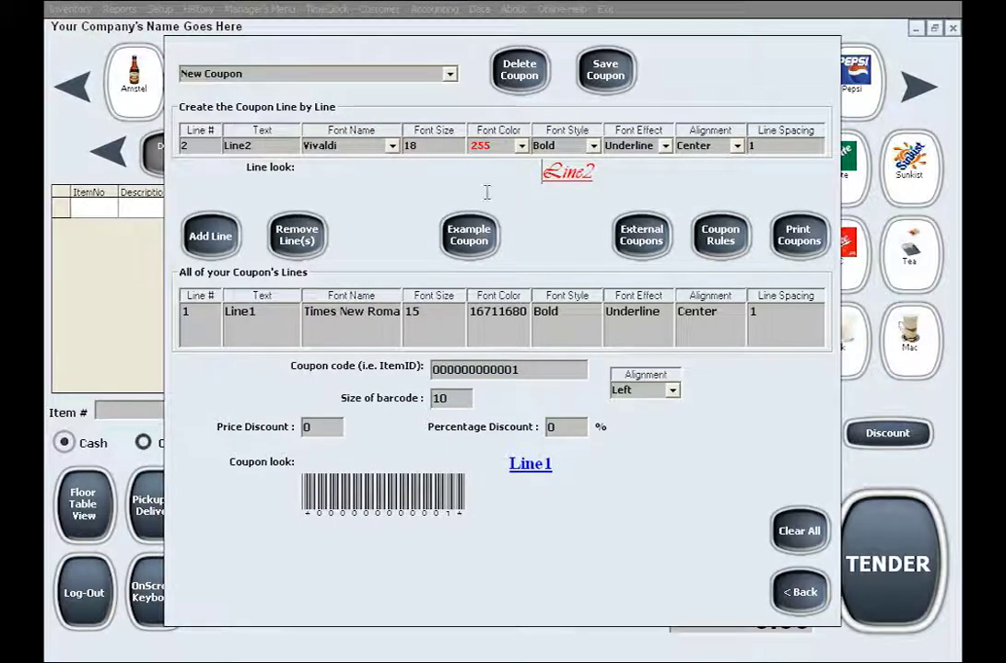
pyautogui.click(593, 145)
pyautogui.click(594, 146)
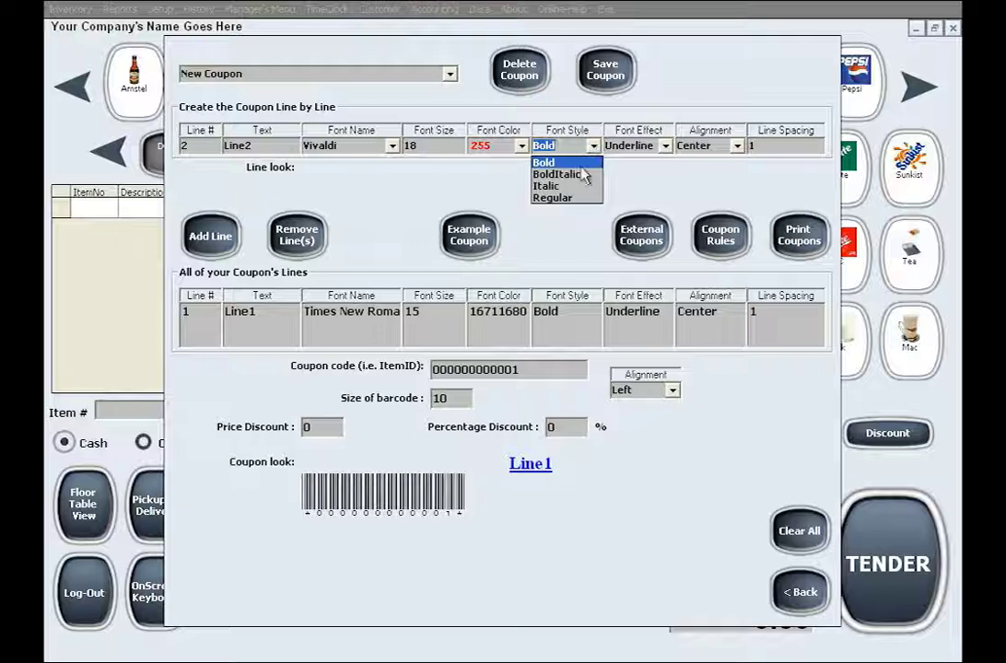
pyautogui.click(568, 198)
pyautogui.click(666, 146)
pyautogui.click(619, 162)
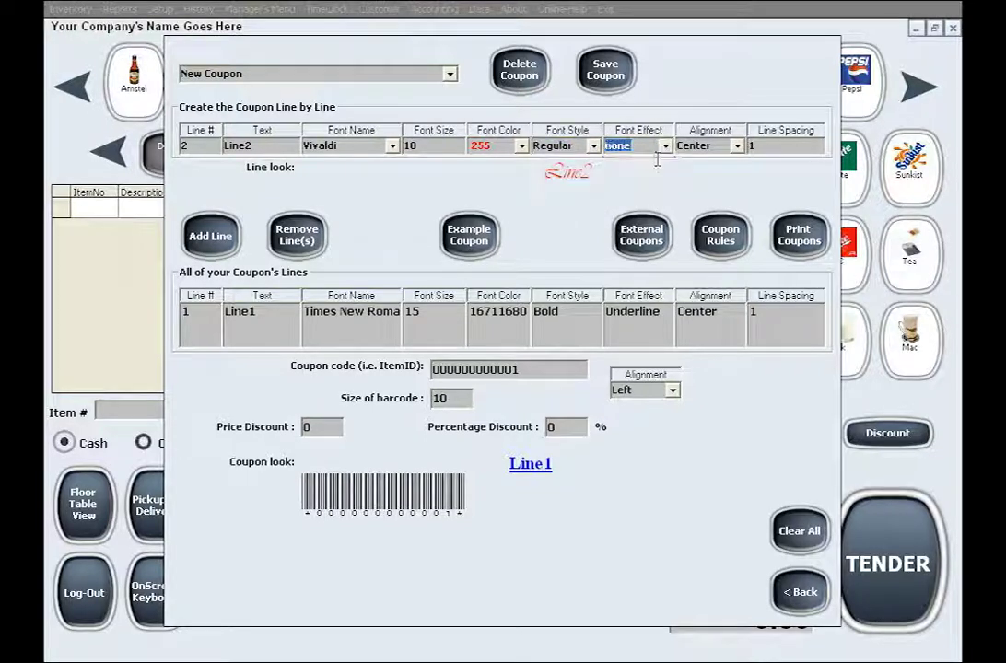
# - Centre Line2 with line spacing 2 and add it to the coupon
pyautogui.click(738, 146)
pyautogui.click(741, 152)
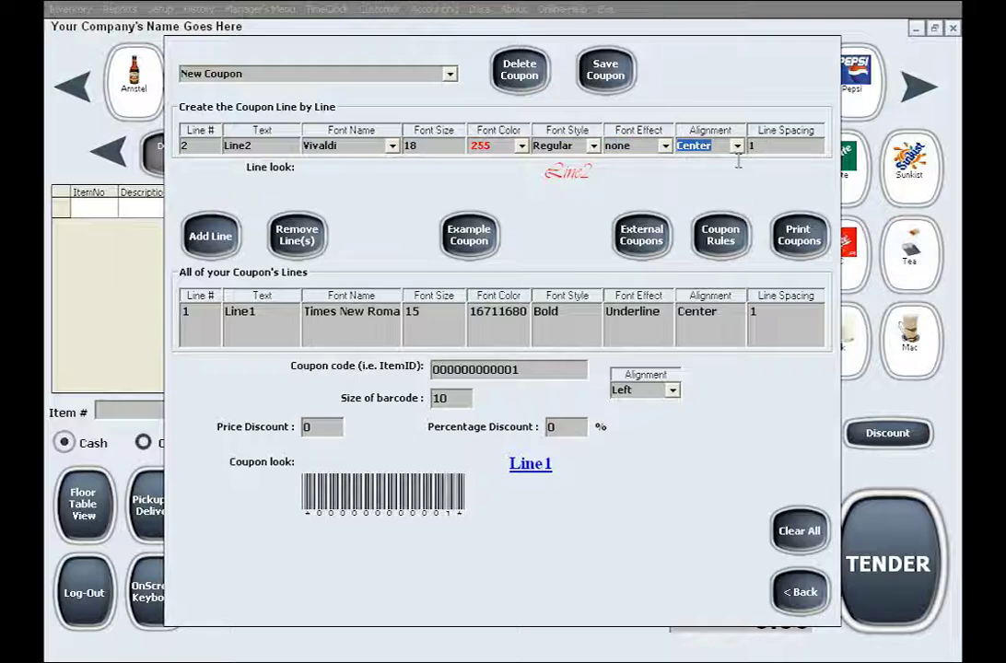
pyautogui.click(751, 146)
pyautogui.write('2')
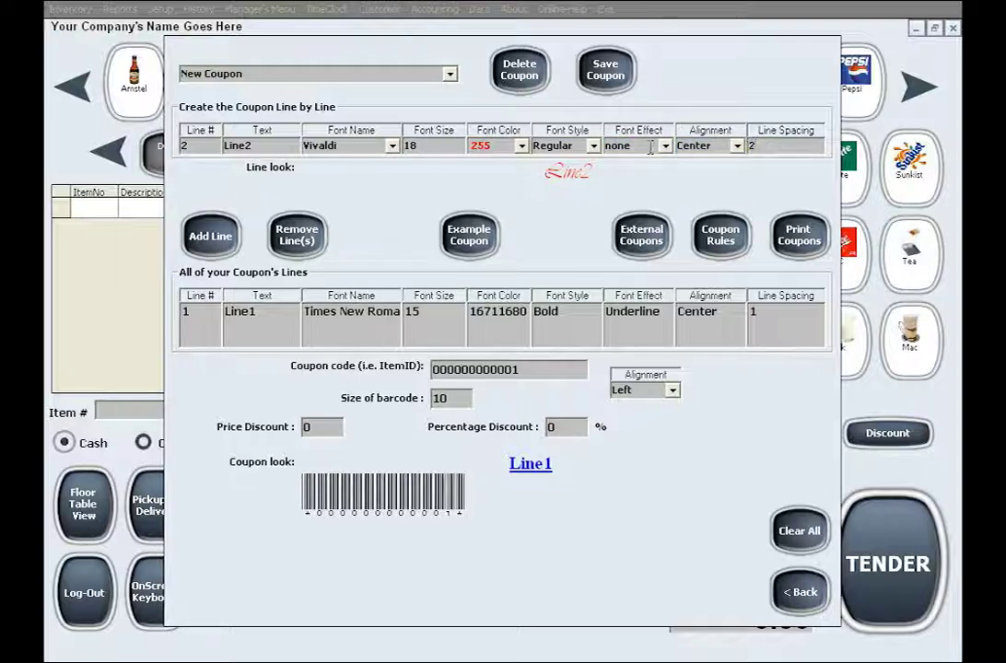
pyautogui.click(218, 233)
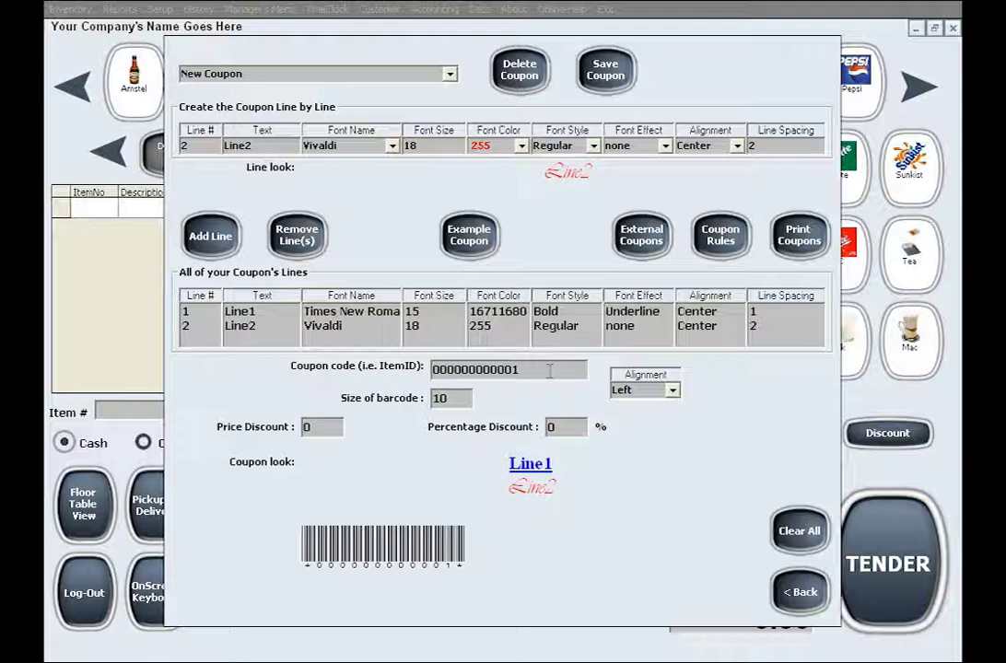
pyautogui.moveTo(525, 373); pyautogui.dragTo(420, 371)
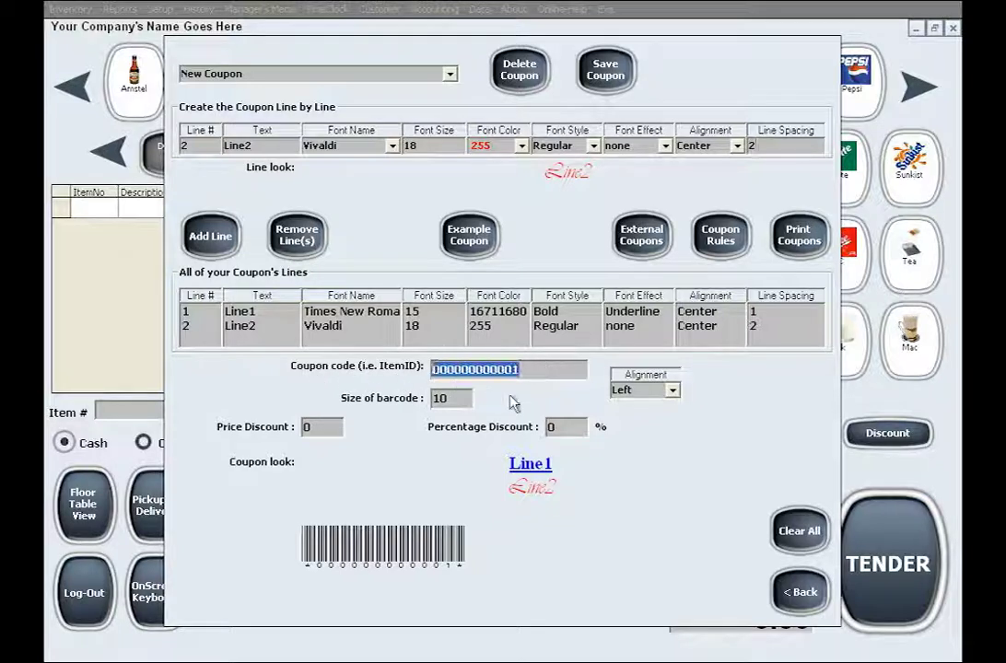
pyautogui.write('1234')
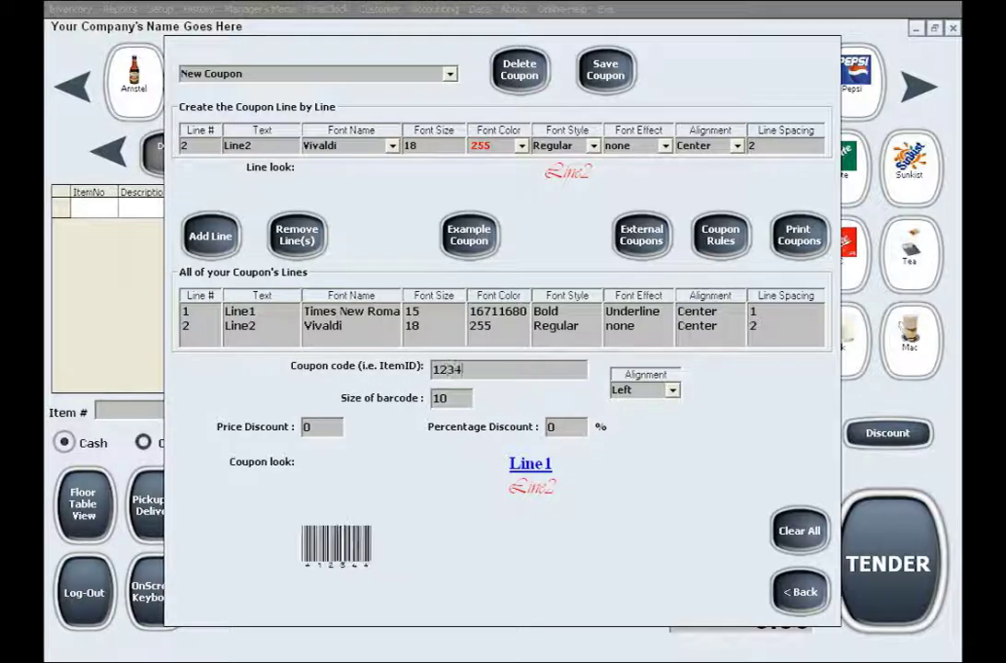
pyautogui.write('567890')
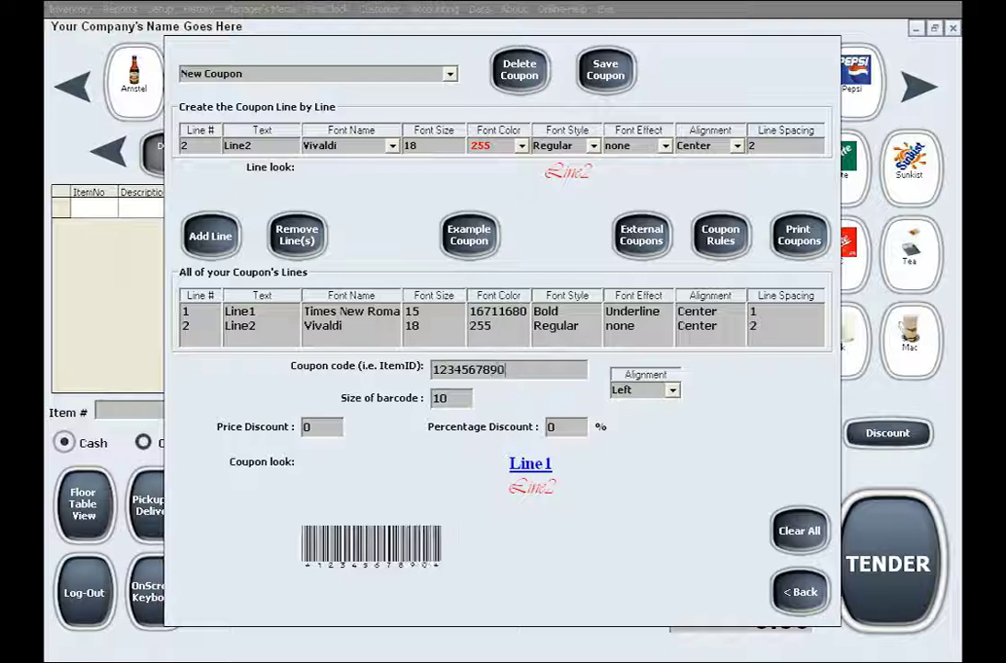
pyautogui.write('12')
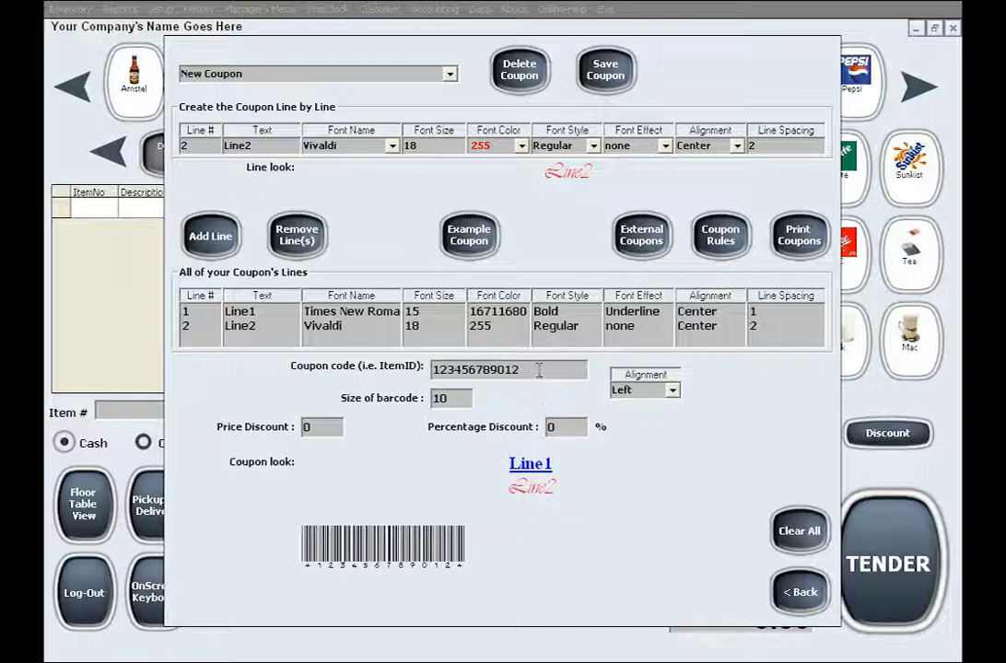
pyautogui.moveTo(539, 370); pyautogui.dragTo(366, 365)
pyautogui.write('ahiewh872874')
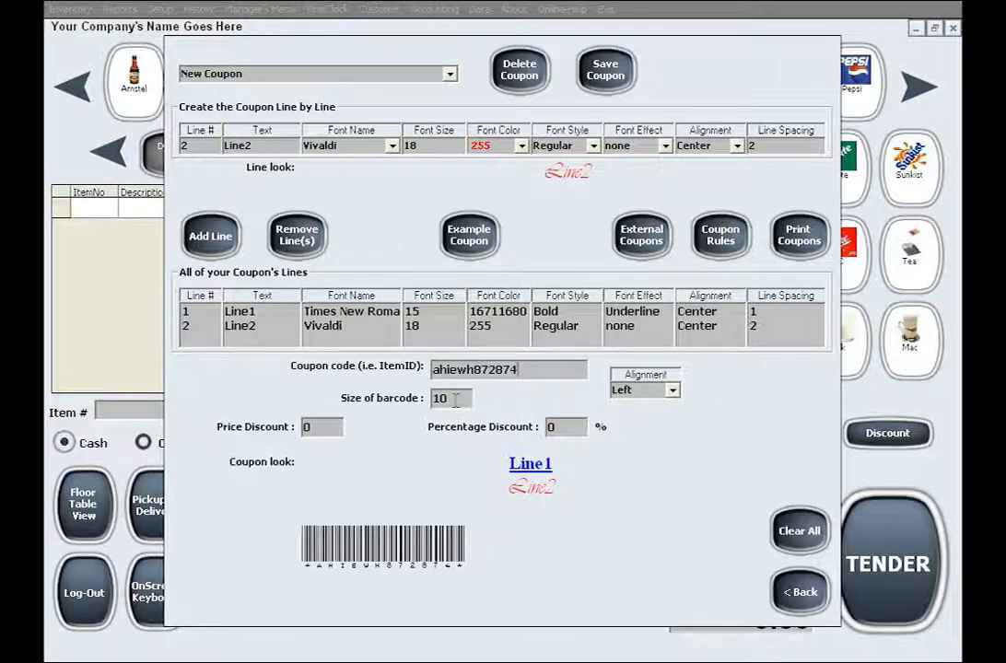
# - Set barcode size 12, centre the barcode, and enter a 30% discount
pyautogui.press('Tab')
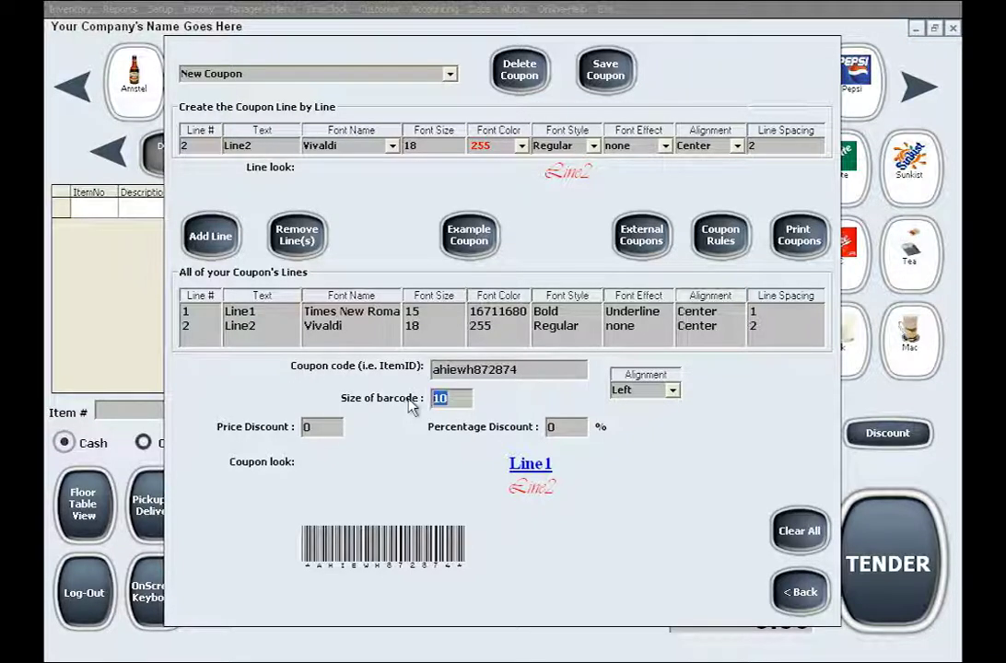
pyautogui.write('12')
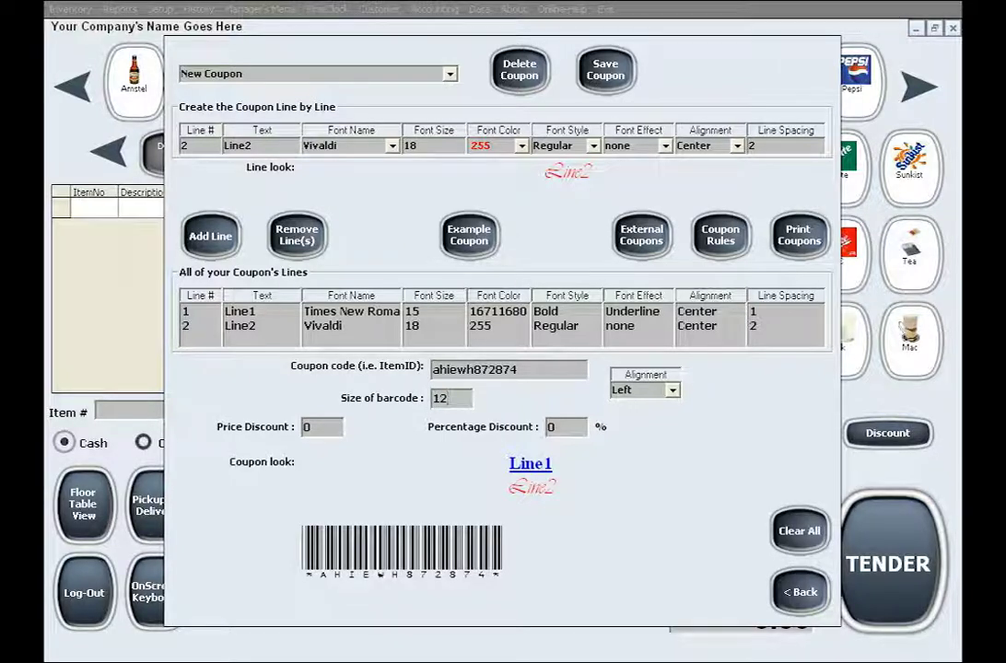
pyautogui.click(671, 390)
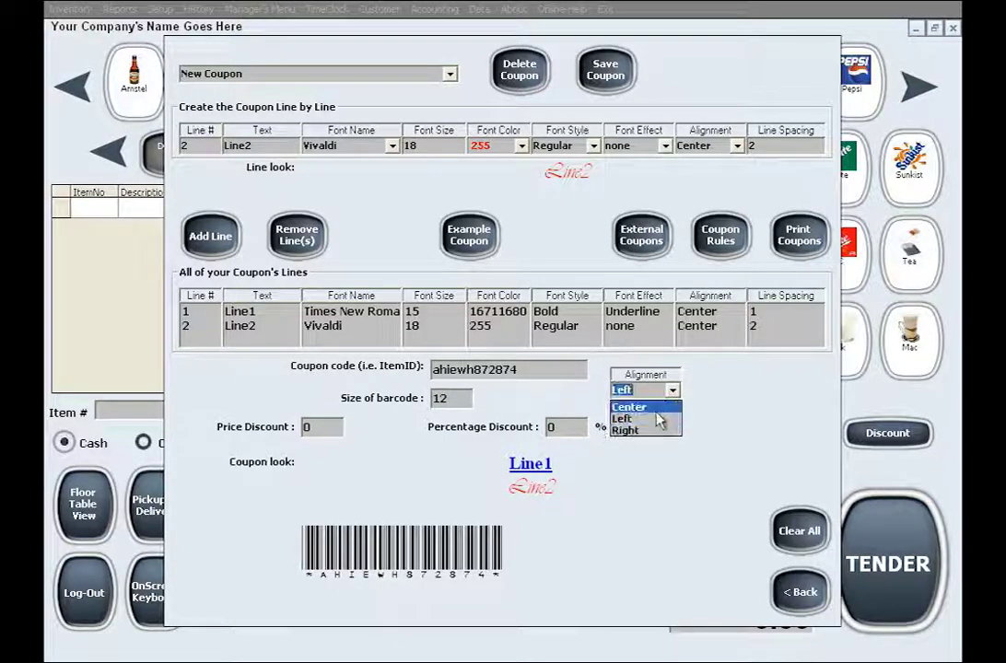
pyautogui.click(654, 406)
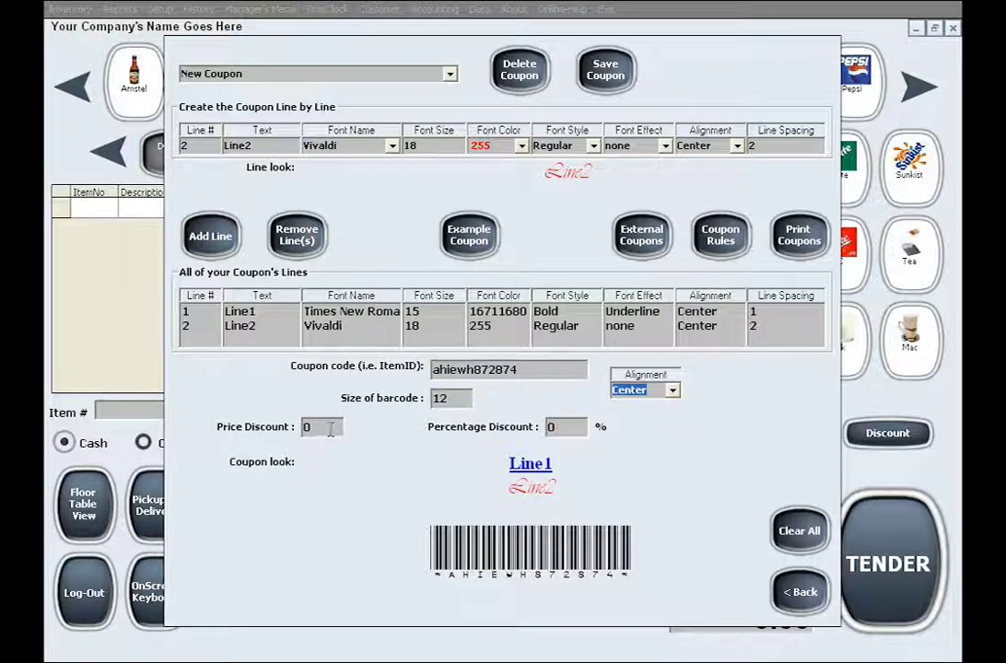
pyautogui.press('Tab')
pyautogui.press('Tab')
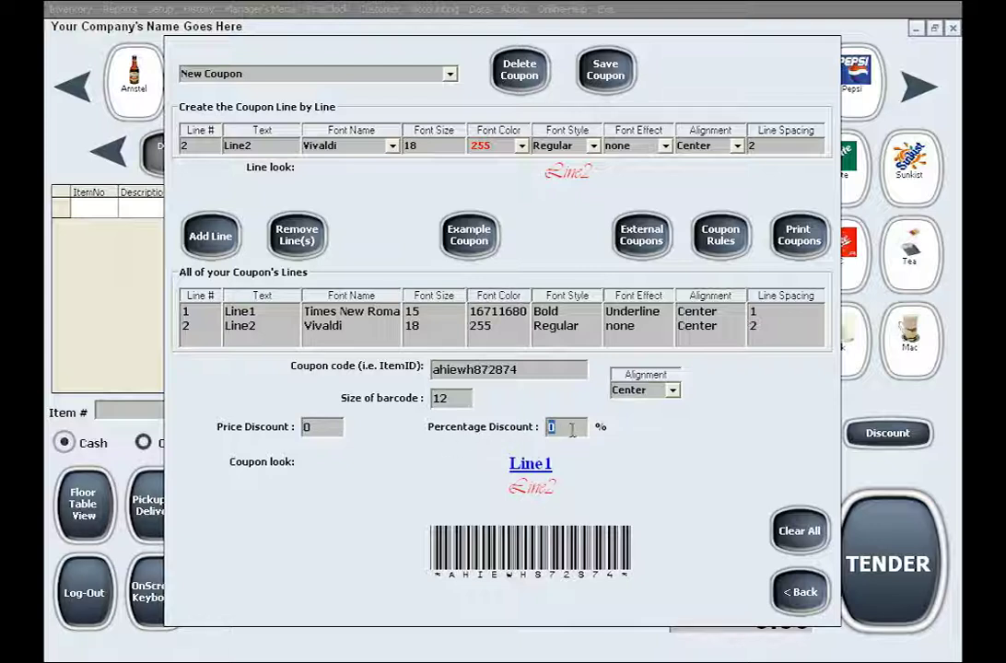
pyautogui.click(572, 430)
pyautogui.write('3')
# - Clear the coupon form, switch to External Coupons, and inspect its name, code and discount fields
pyautogui.click(798, 527)
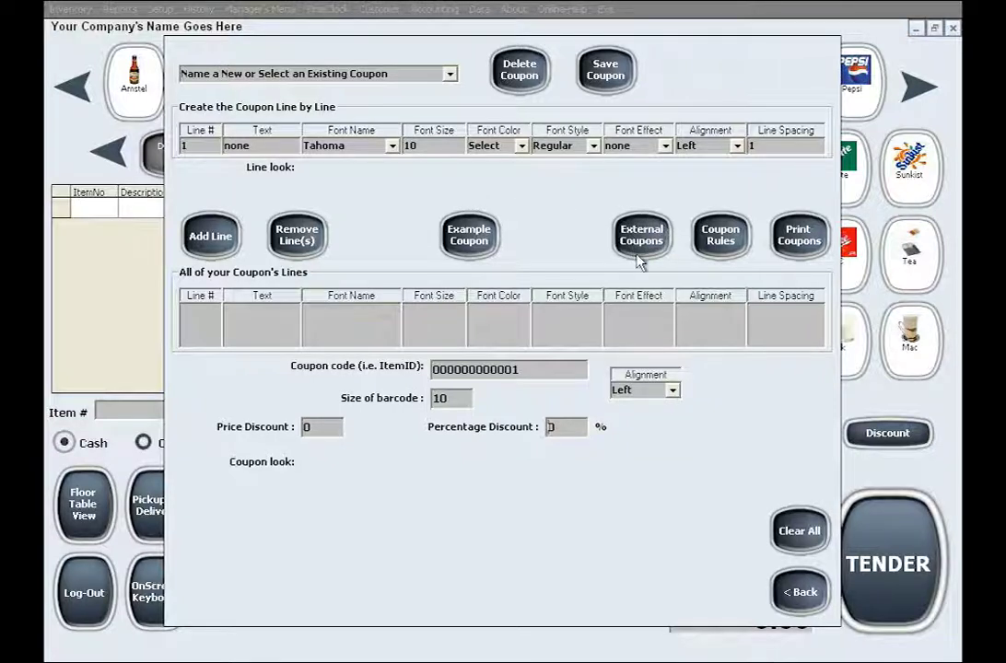
pyautogui.click(639, 241)
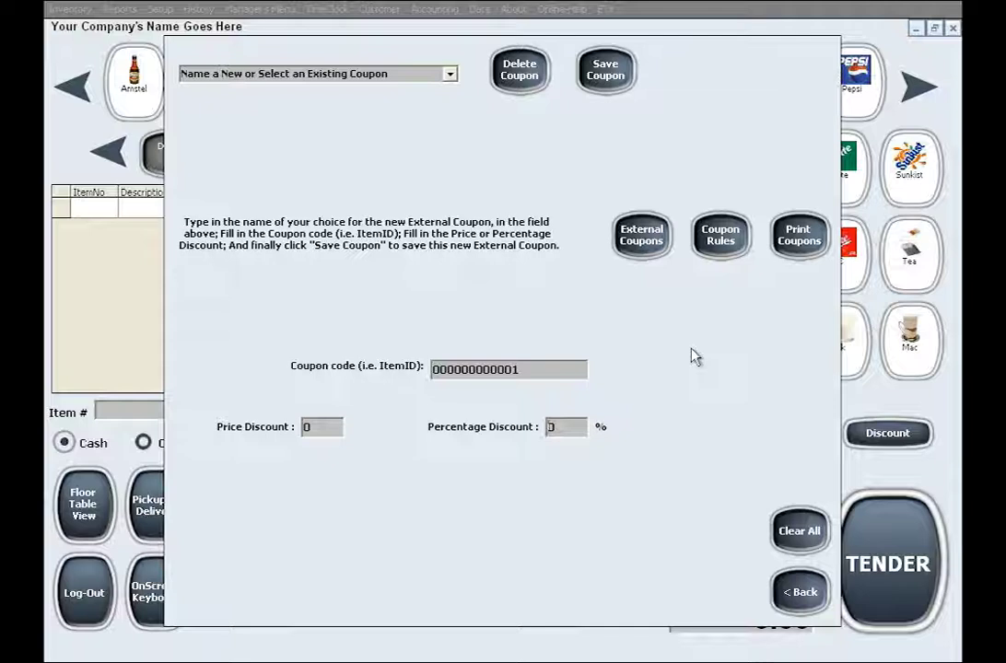
pyautogui.click(409, 73)
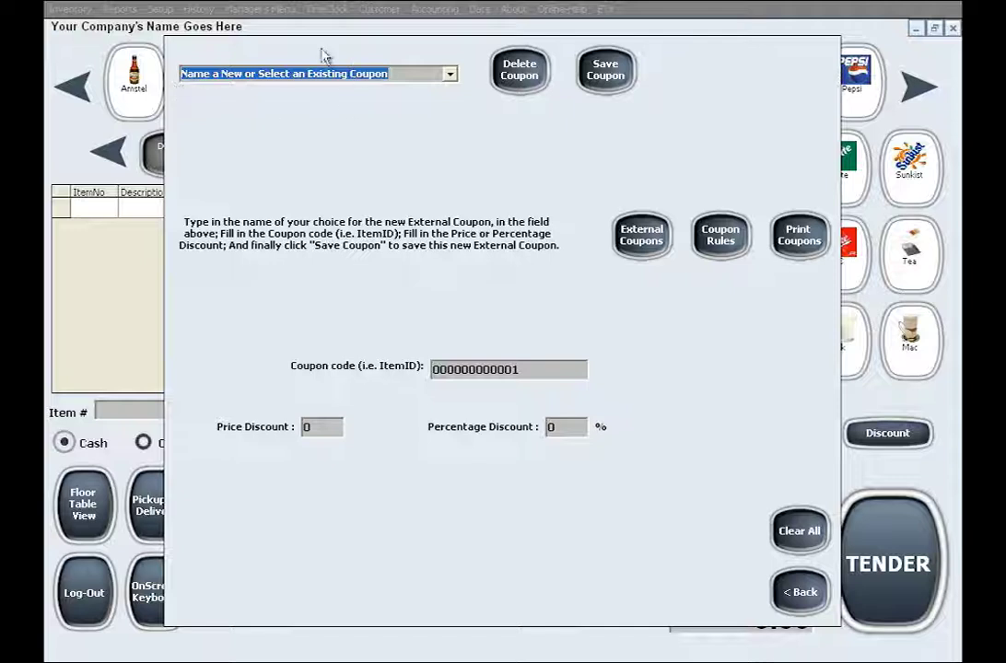
pyautogui.click(559, 372)
pyautogui.click(318, 429)
pyautogui.click(576, 427)
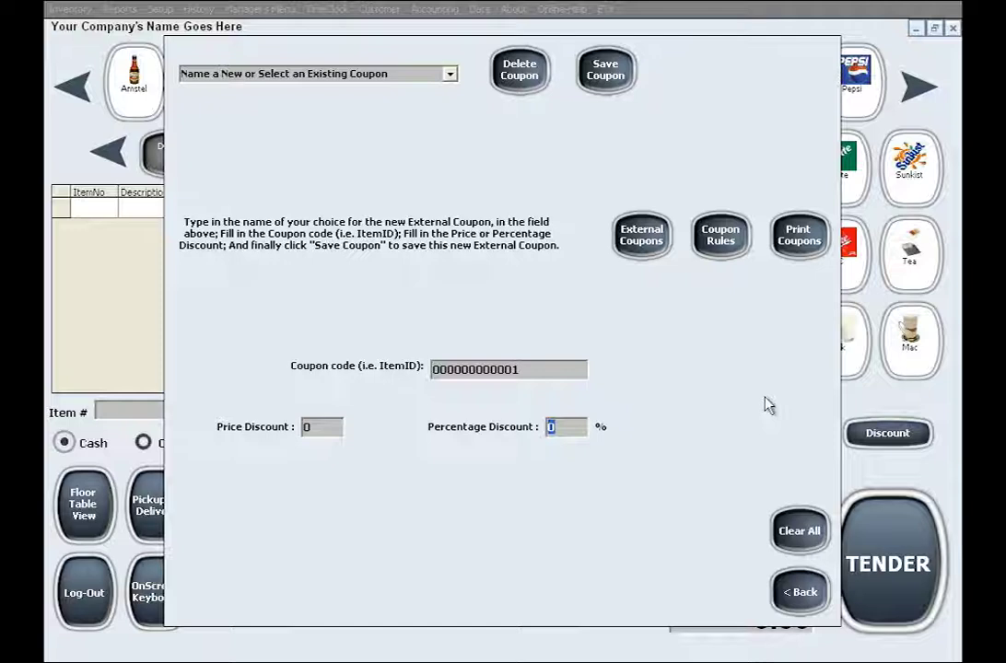
# - Ring up a 7UP Bottle and apply coupon ahiewh872874 for a 0.94 total
pyautogui.press('Escape')
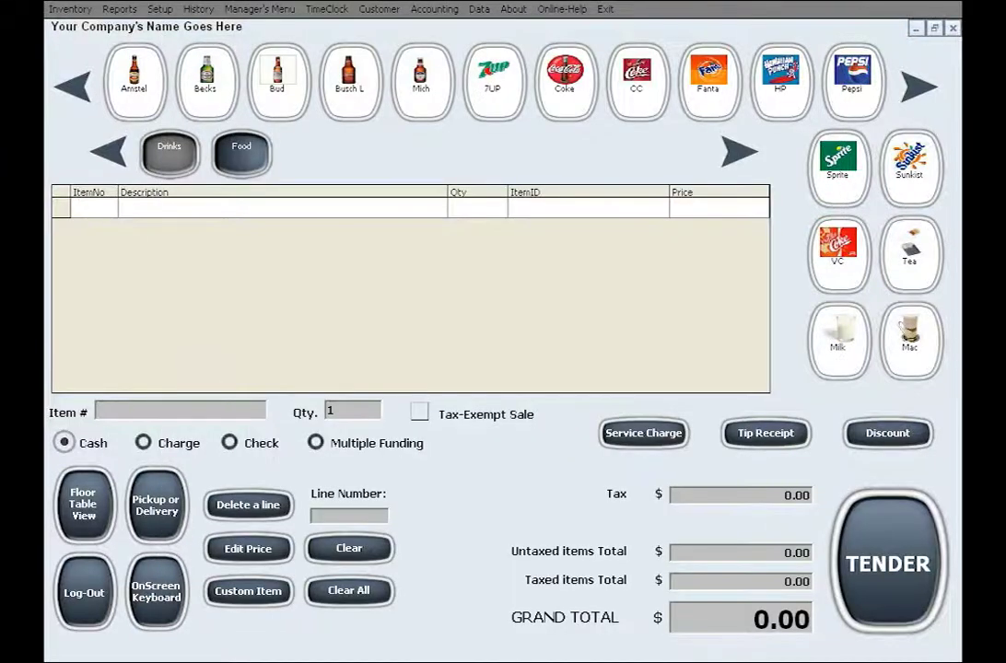
pyautogui.click(508, 123)
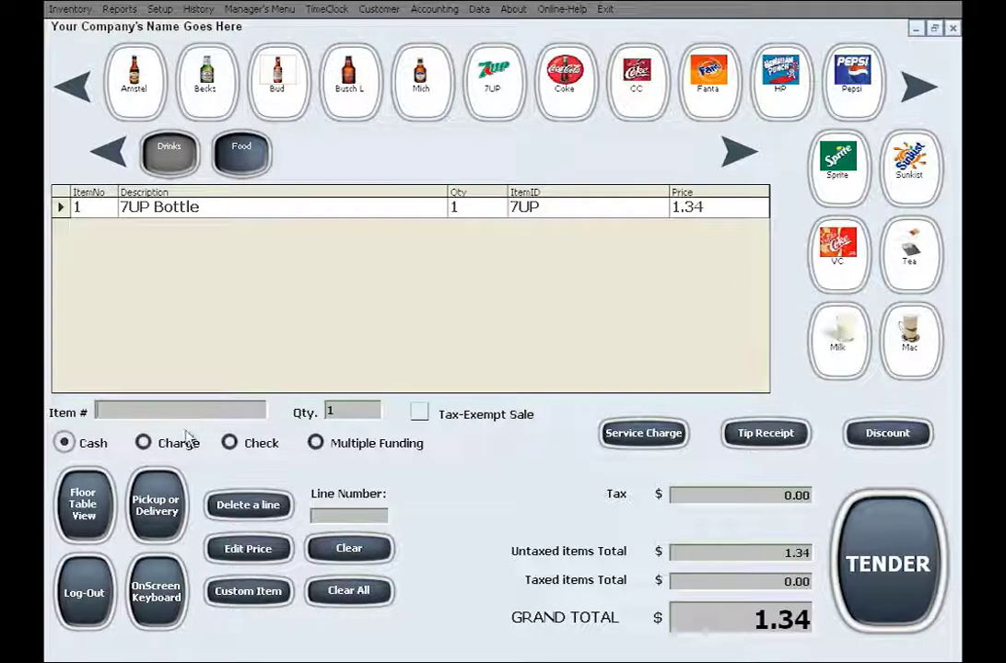
pyautogui.write('ahiewh872874')
pyautogui.press('Return')
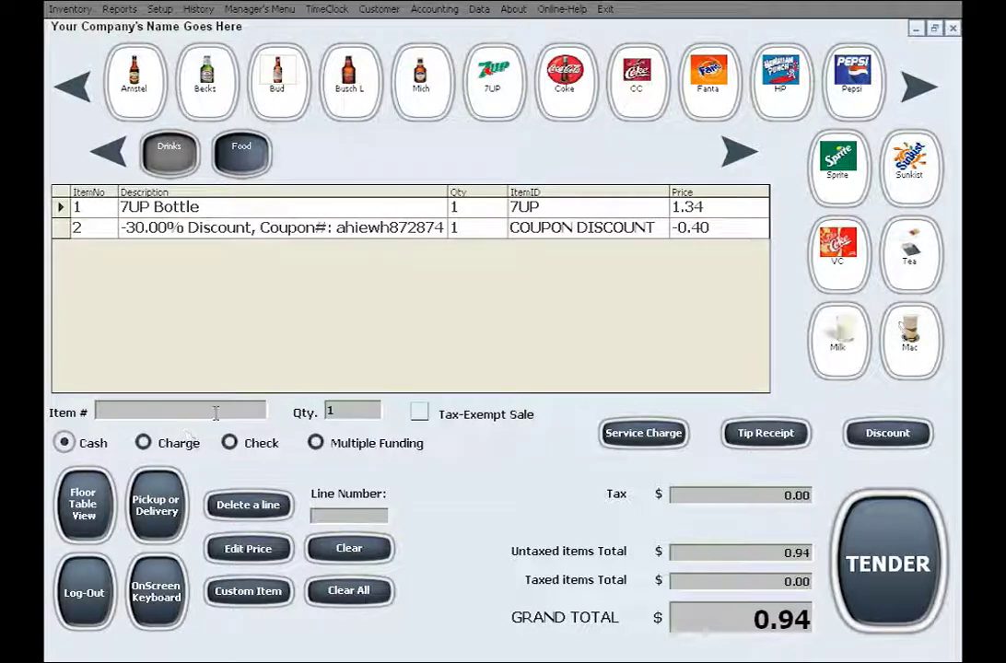